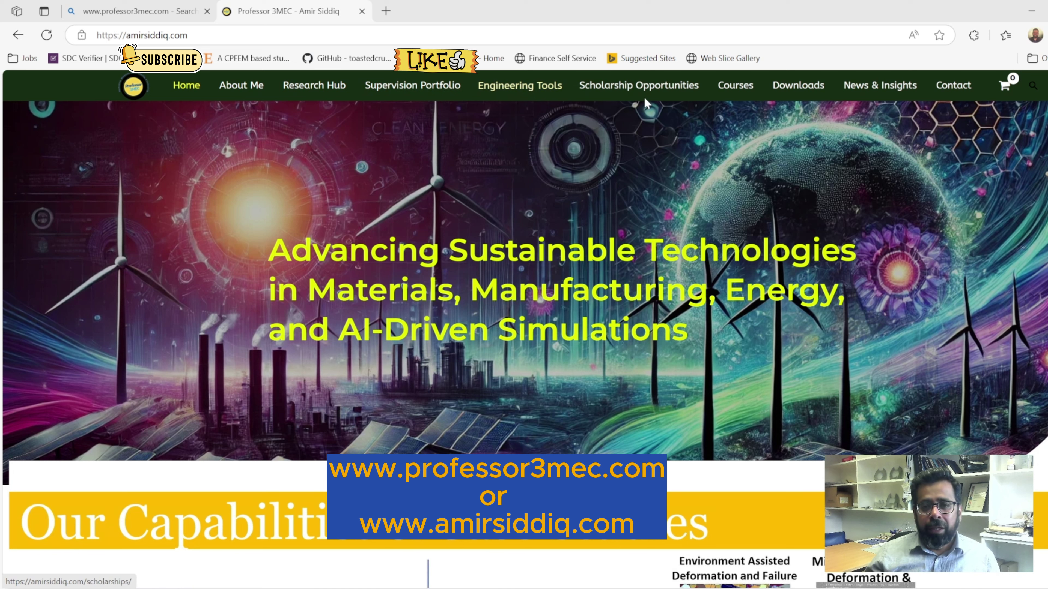
Step: Open the Scholarship Opportunities page and look through its list of scholarships
{"action": "left_click", "coordinate": [655, 87]}
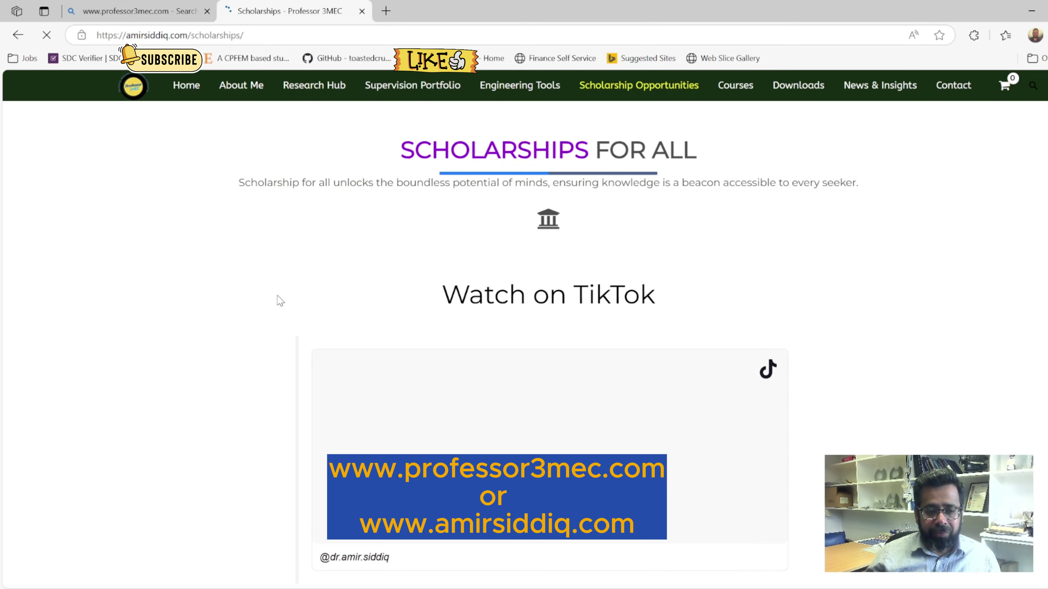
{"action": "scroll", "coordinate": [280, 301], "scroll_direction": "down", "scroll_amount": 10}
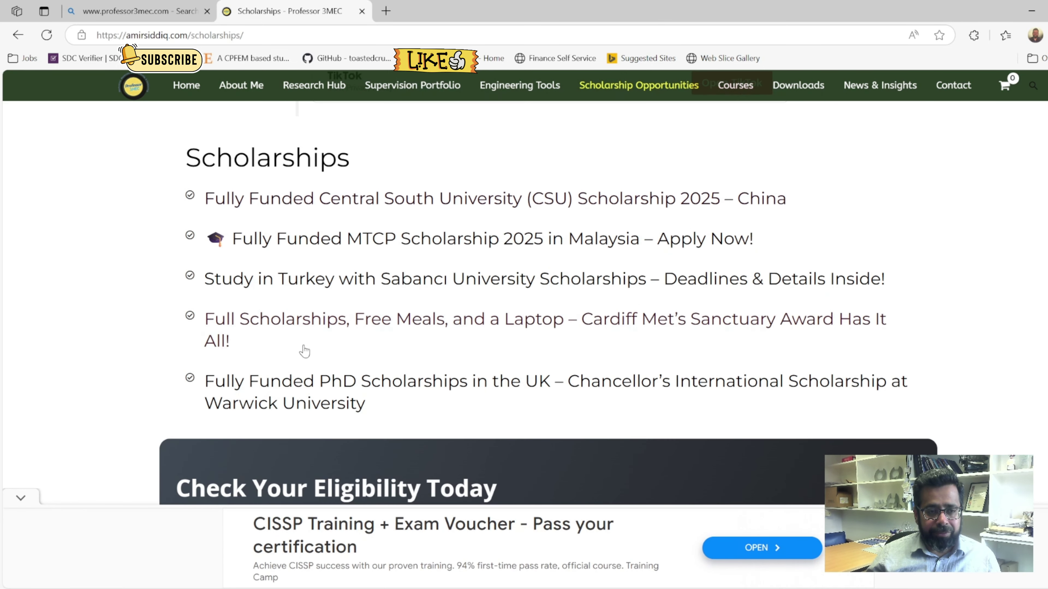
{"action": "scroll", "coordinate": [505, 316], "scroll_direction": "up", "scroll_amount": 2}
{"action": "scroll", "coordinate": [656, 289], "scroll_direction": "up", "scroll_amount": 2}
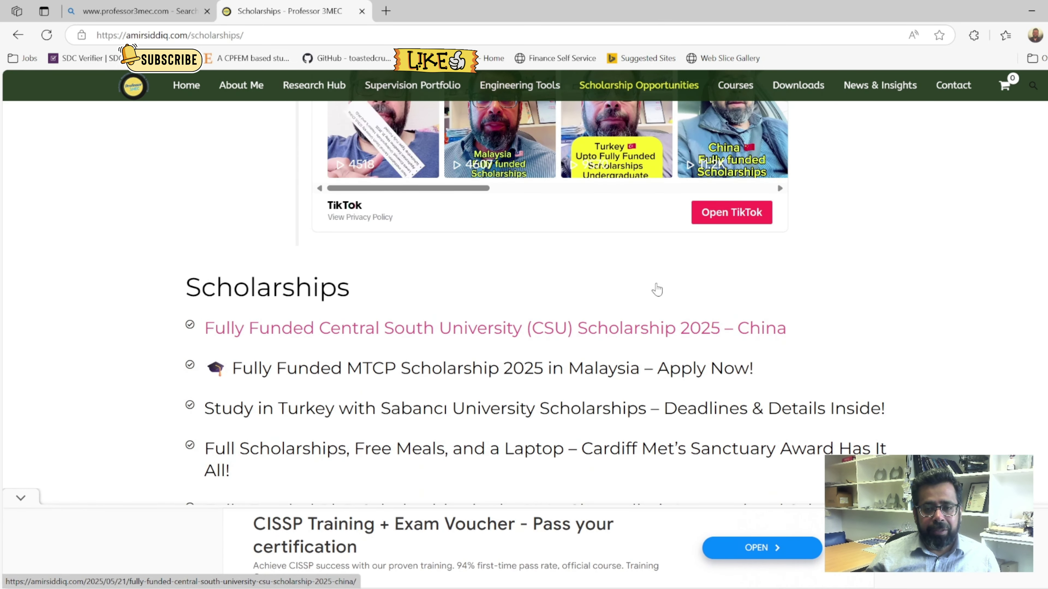
{"action": "scroll", "coordinate": [788, 299], "scroll_direction": "up", "scroll_amount": 7}
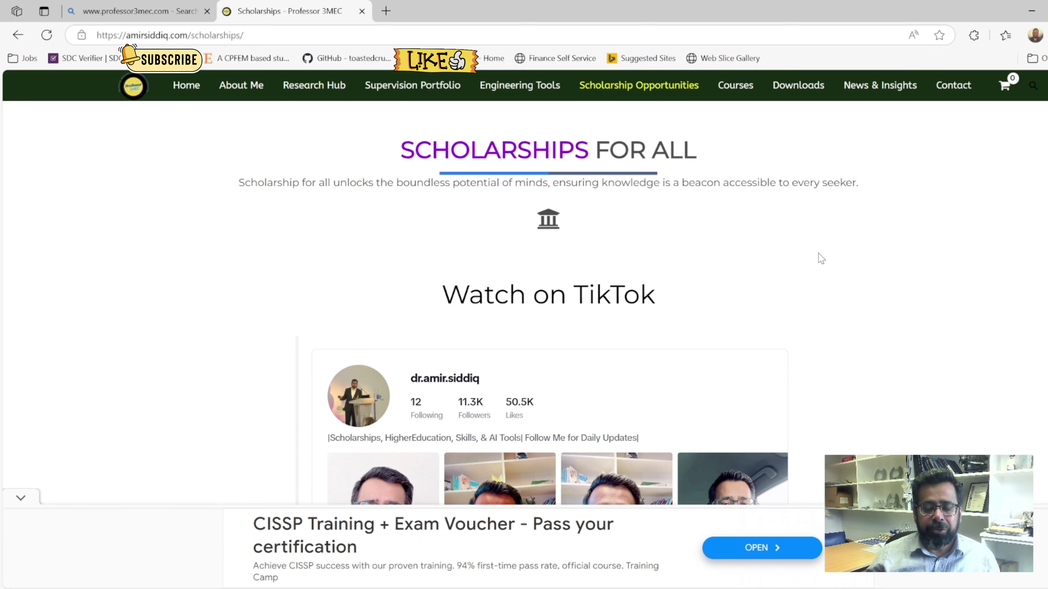
Step: Open the Downloads page, closing the advert on the way, and browse the most downloaded models and the donation form
{"action": "left_click", "coordinate": [800, 88]}
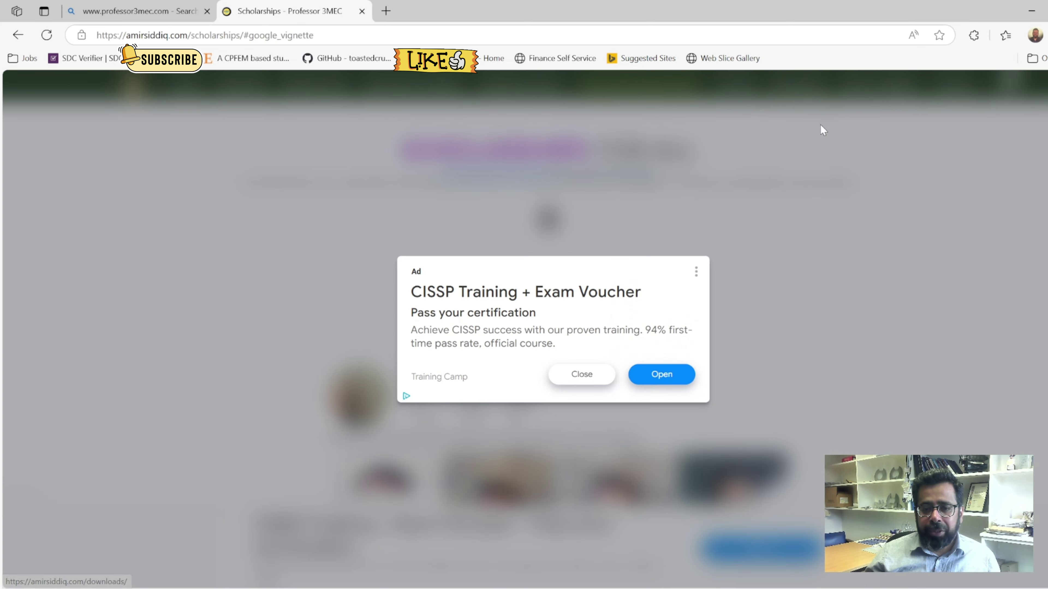
{"action": "left_click", "coordinate": [590, 379]}
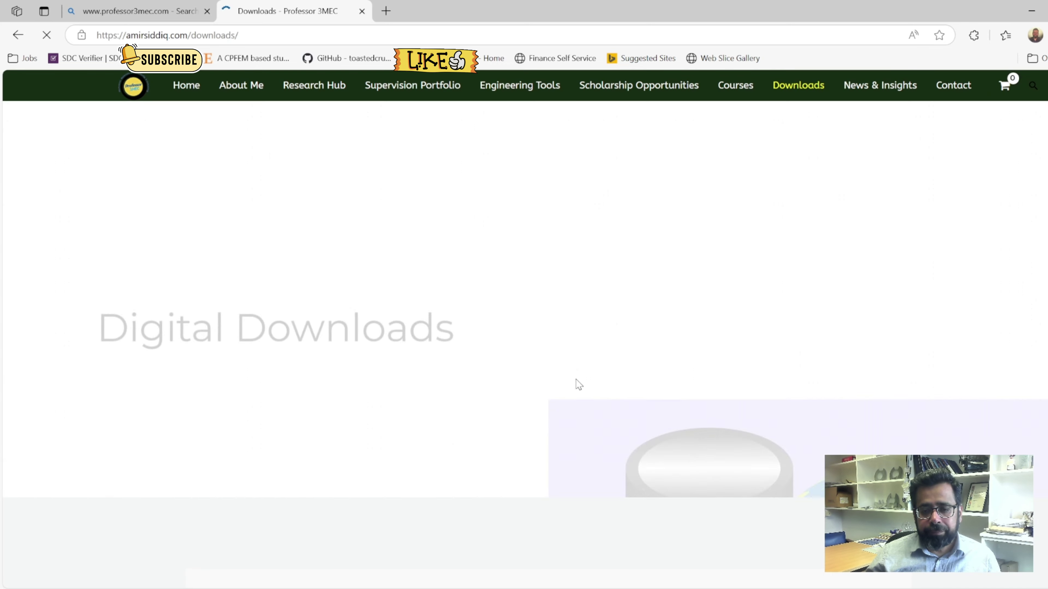
{"action": "scroll", "coordinate": [594, 327], "scroll_direction": "down", "scroll_amount": 8}
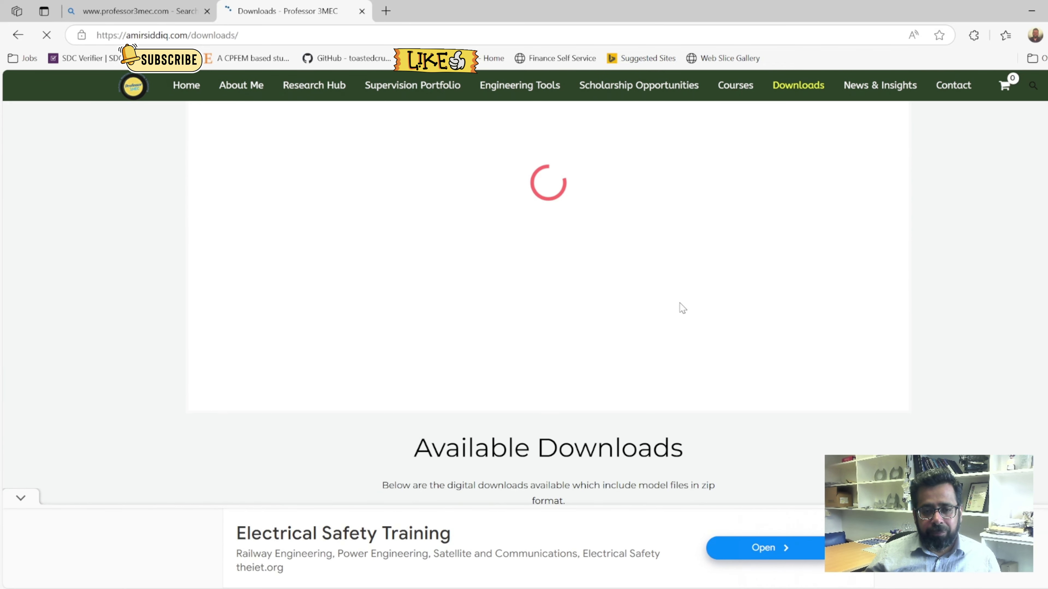
{"action": "scroll", "coordinate": [920, 311], "scroll_direction": "down", "scroll_amount": 5}
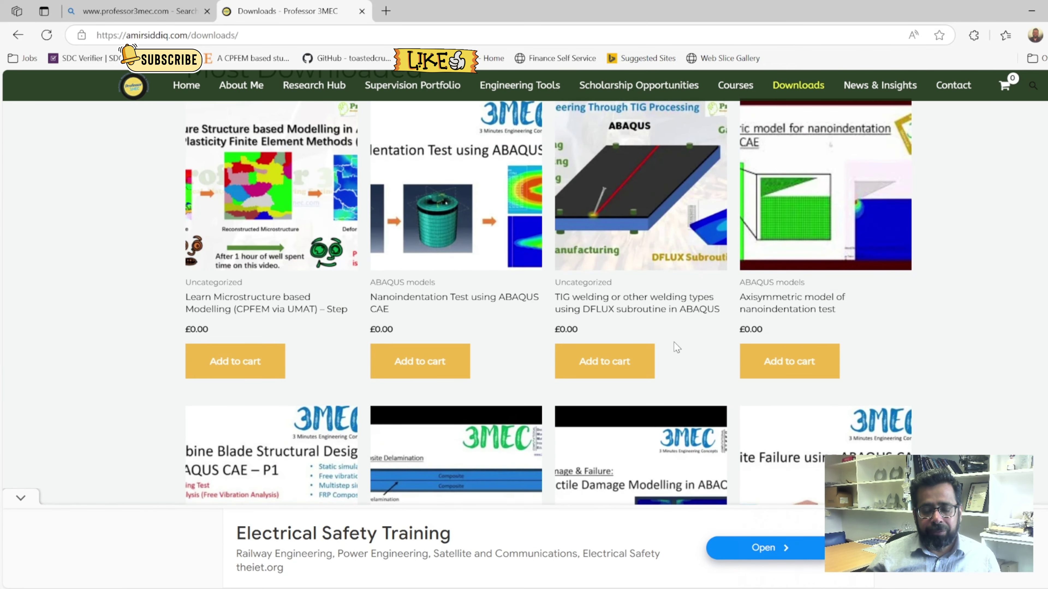
{"action": "scroll", "coordinate": [783, 332], "scroll_direction": "up", "scroll_amount": 5}
{"action": "scroll", "coordinate": [880, 340], "scroll_direction": "up", "scroll_amount": 8}
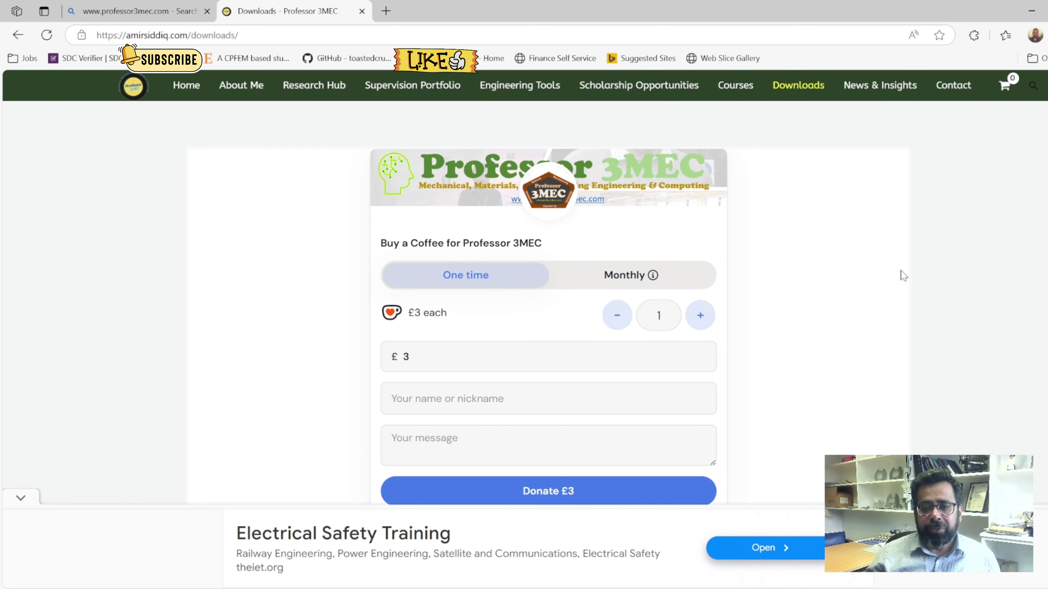
{"action": "scroll", "coordinate": [940, 303], "scroll_direction": "down", "scroll_amount": 10}
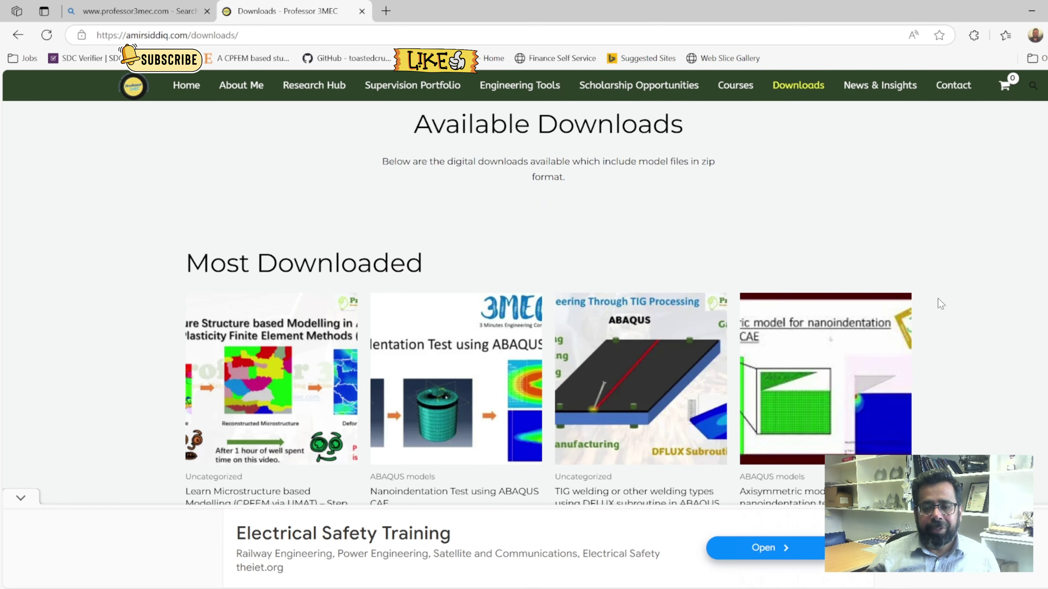
{"action": "scroll", "coordinate": [938, 299], "scroll_direction": "up", "scroll_amount": 10}
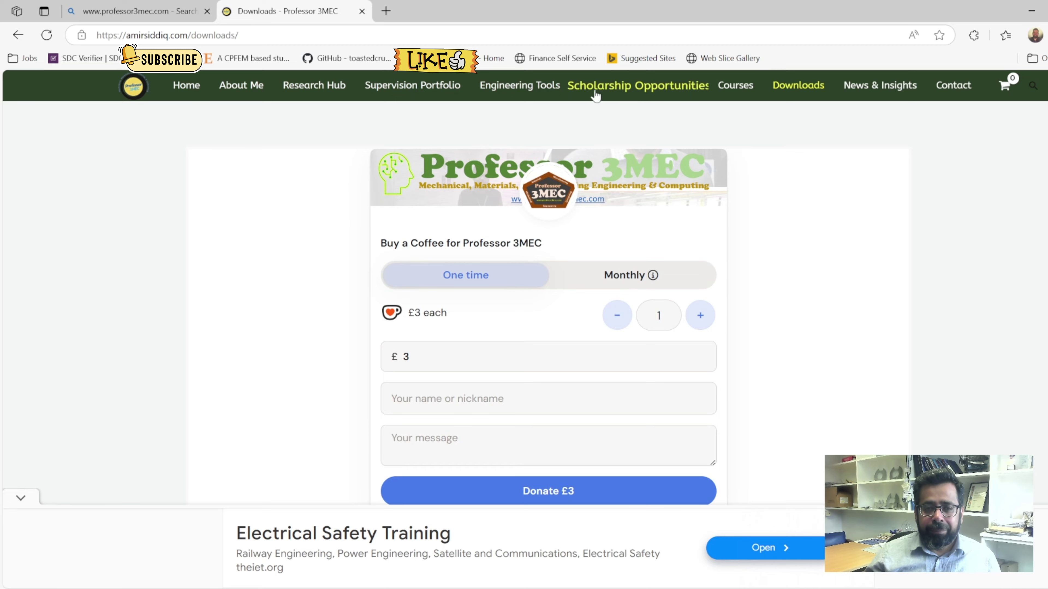
Step: On the Engineering Tools page, load Ti5553asreceivedalpha79%beta21%.csv into the Stress-Strain Curve Analyser and analyze it
{"action": "left_click", "coordinate": [539, 94]}
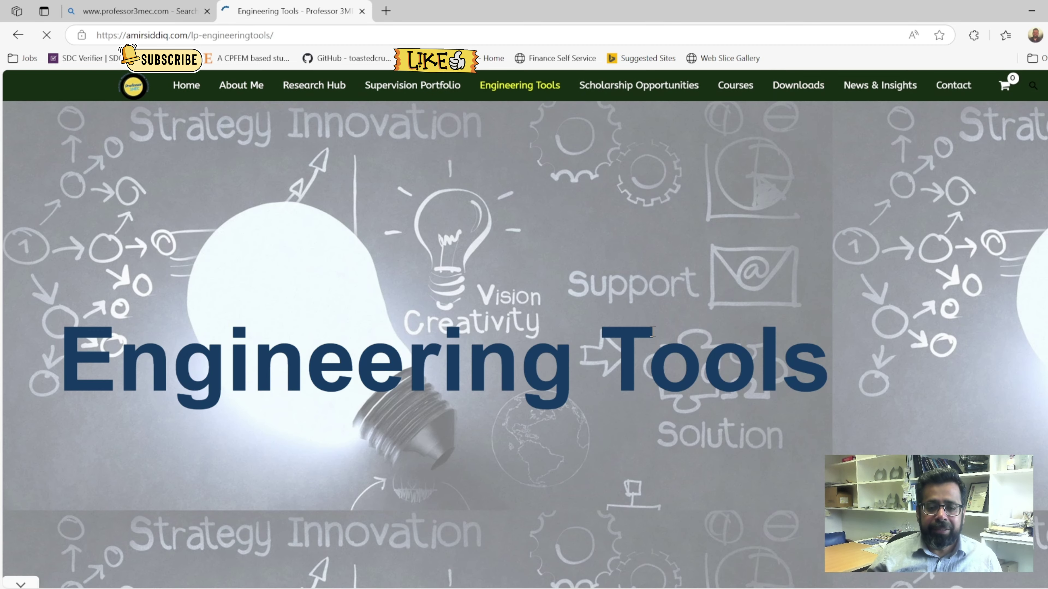
{"action": "scroll", "coordinate": [652, 330], "scroll_direction": "down", "scroll_amount": 5}
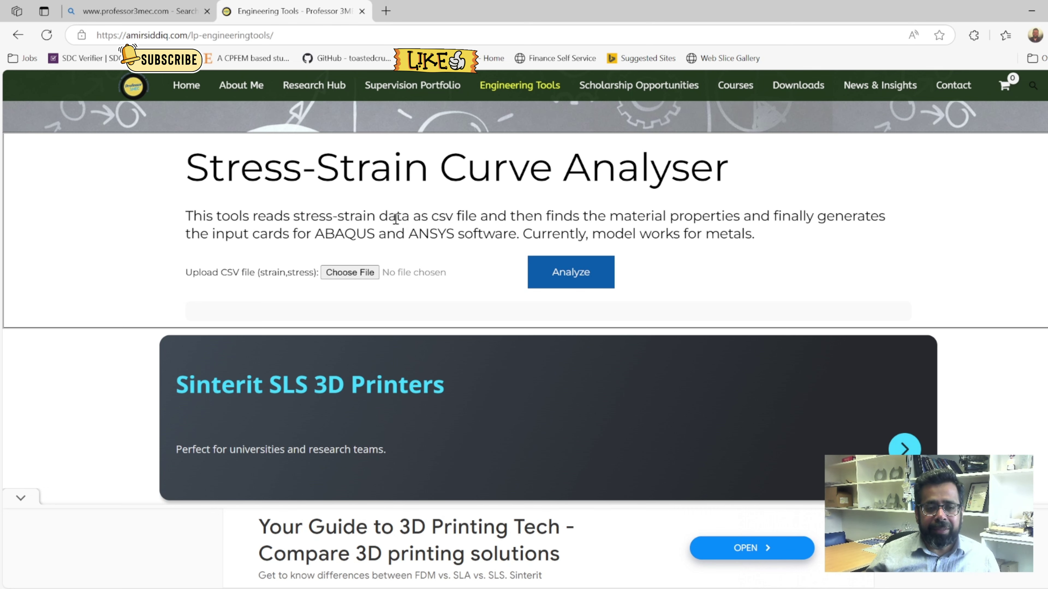
{"action": "left_click", "coordinate": [353, 273]}
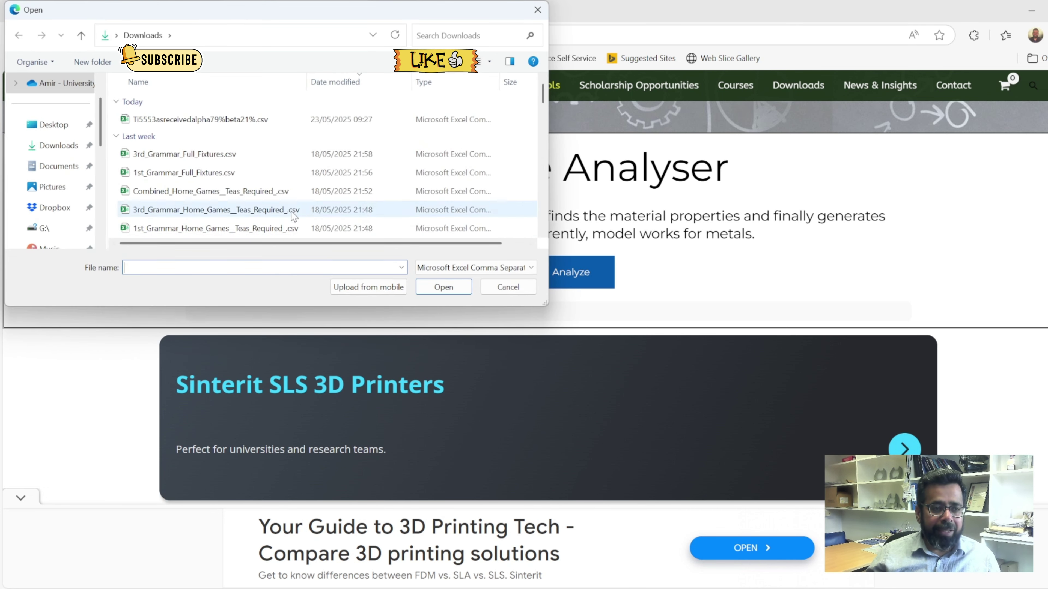
{"action": "left_click", "coordinate": [222, 120]}
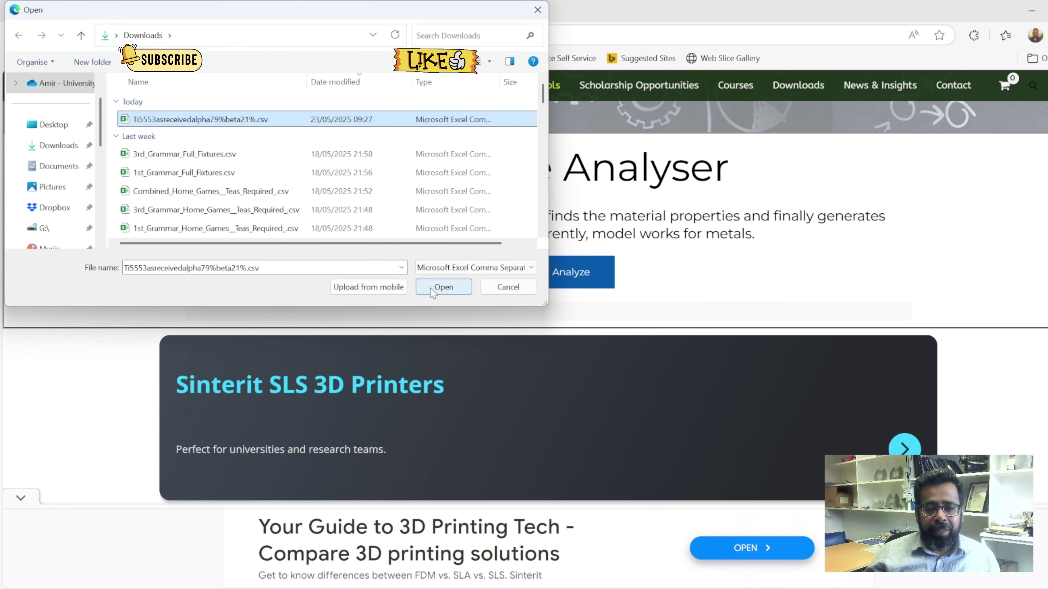
{"action": "left_click", "coordinate": [443, 286]}
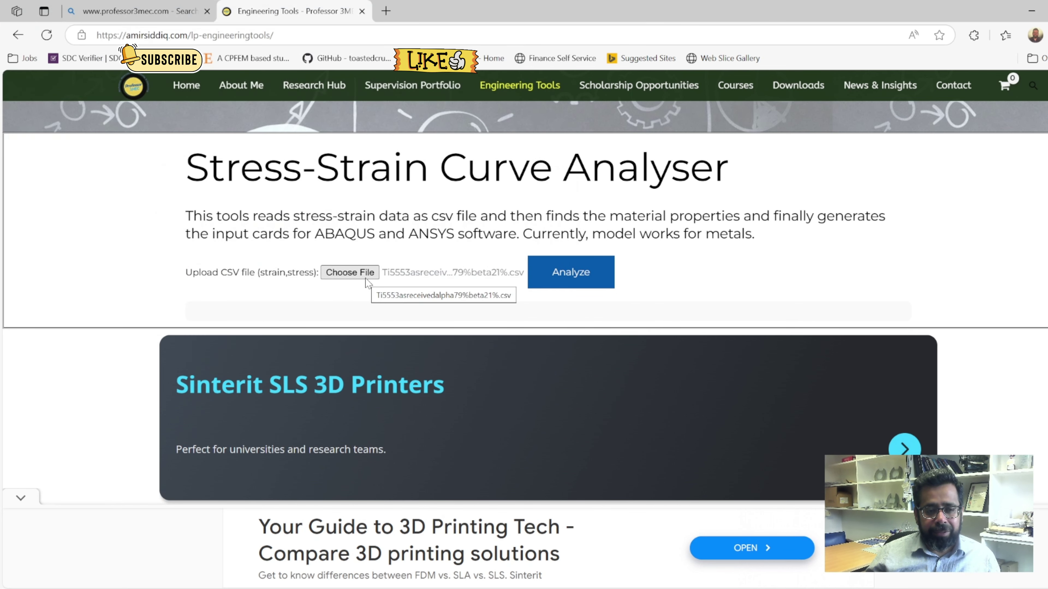
{"action": "left_click", "coordinate": [582, 279]}
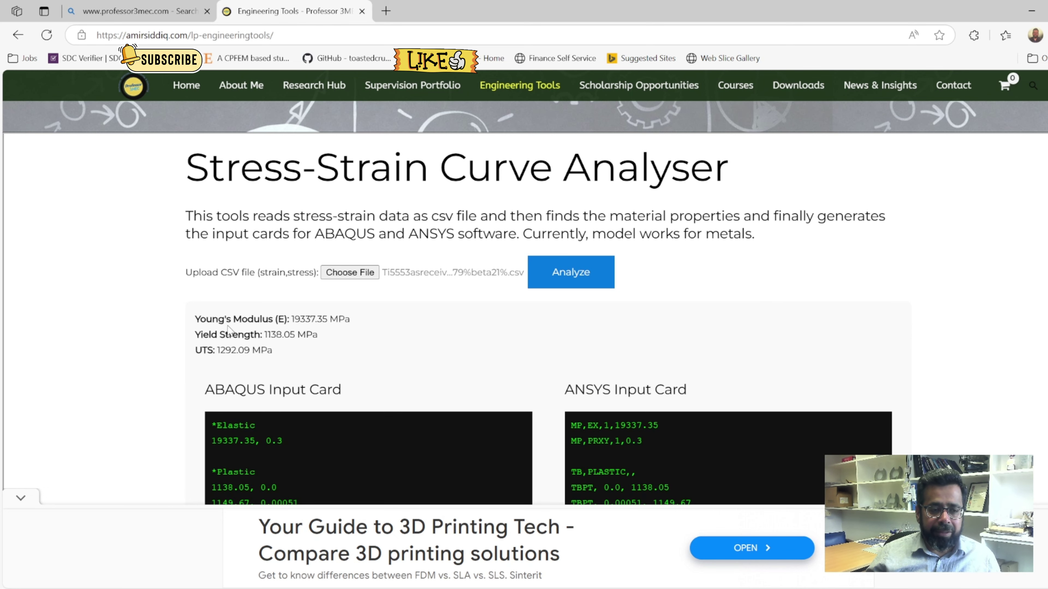
Step: Review the calculated material properties and the ABAQUS input card, highlighting the 0.3 value in its Elastic block
{"action": "scroll", "coordinate": [347, 336], "scroll_direction": "down", "scroll_amount": 1}
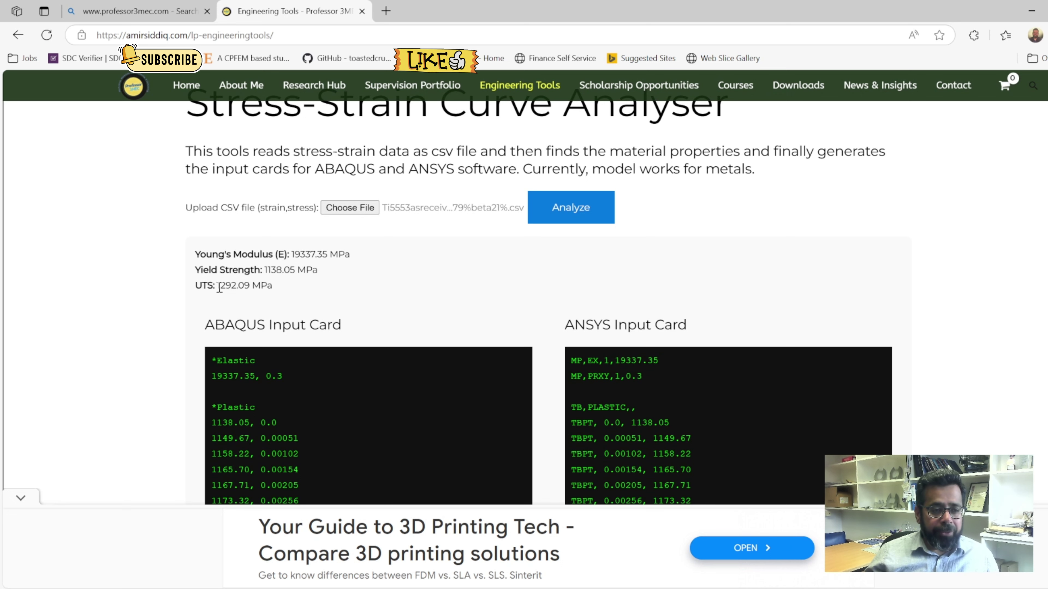
{"action": "scroll", "coordinate": [260, 293], "scroll_direction": "down", "scroll_amount": 1}
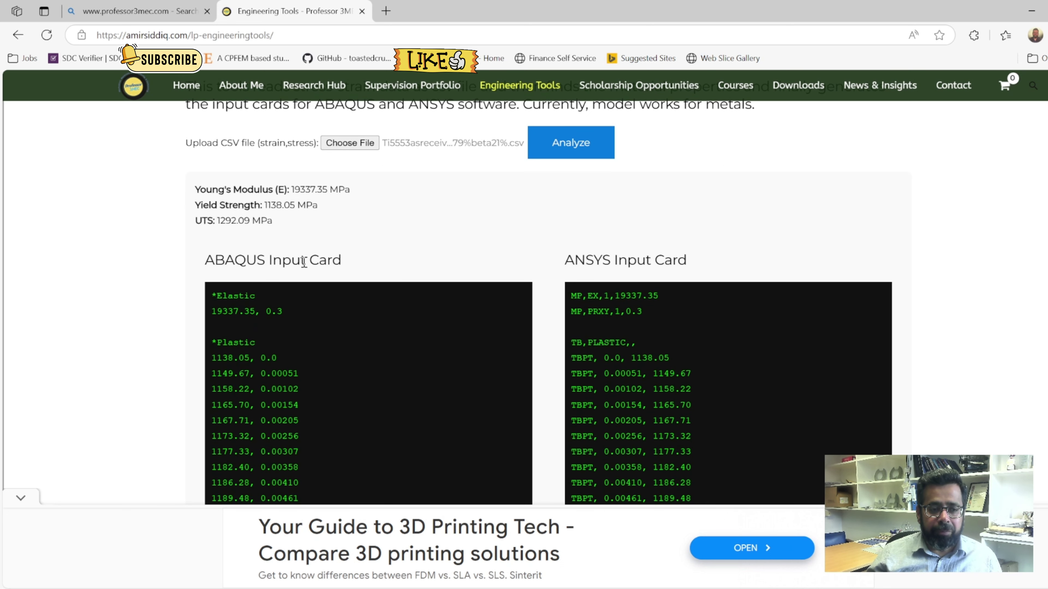
{"action": "scroll", "coordinate": [644, 272], "scroll_direction": "down", "scroll_amount": 2}
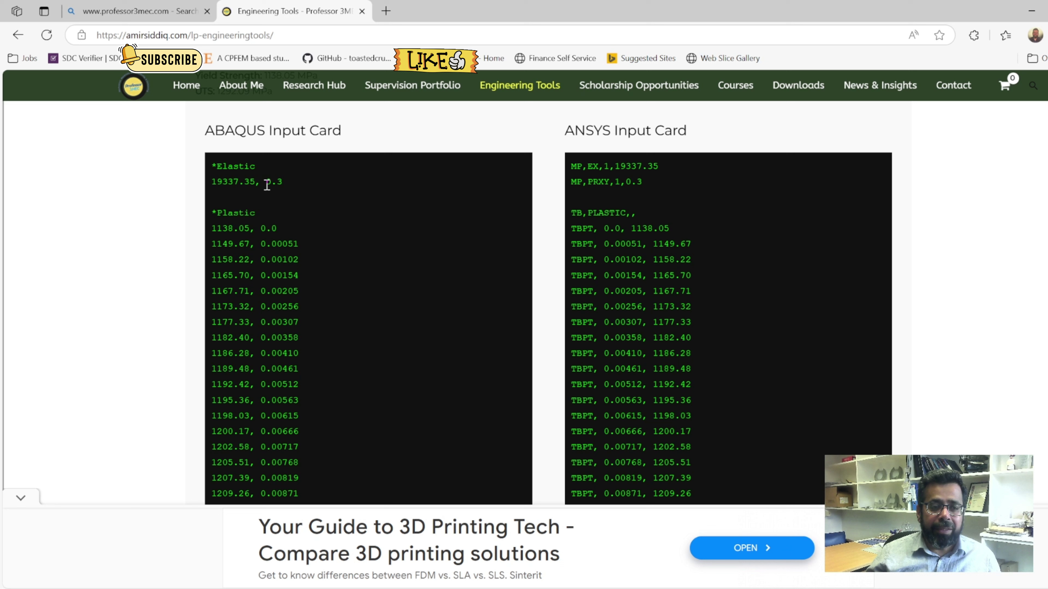
{"action": "left_click_drag", "start_coordinate": [266, 185], "coordinate": [284, 184]}
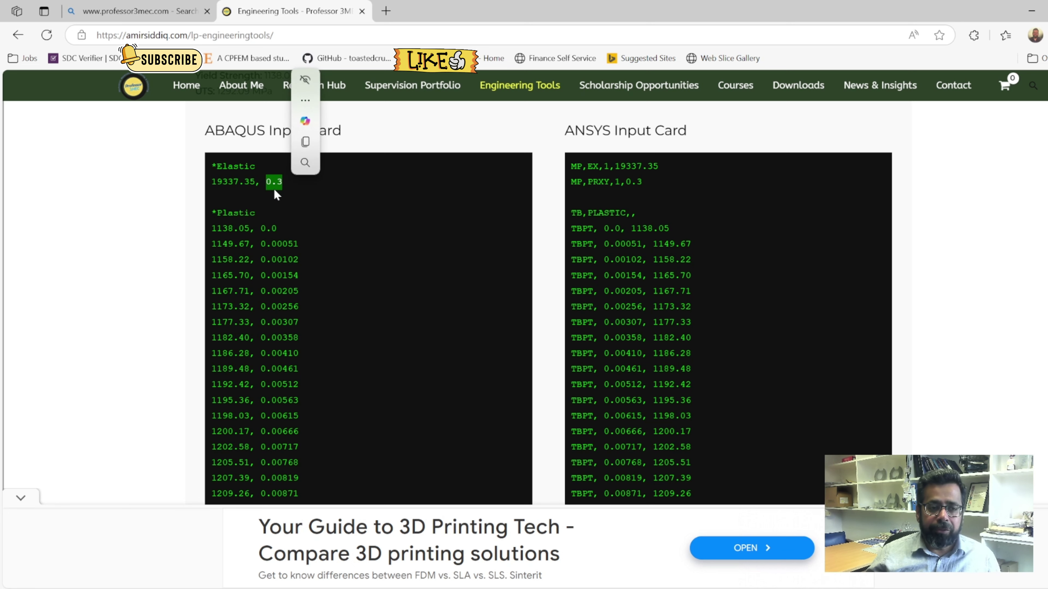
{"action": "scroll", "coordinate": [274, 188], "scroll_direction": "down", "scroll_amount": 15}
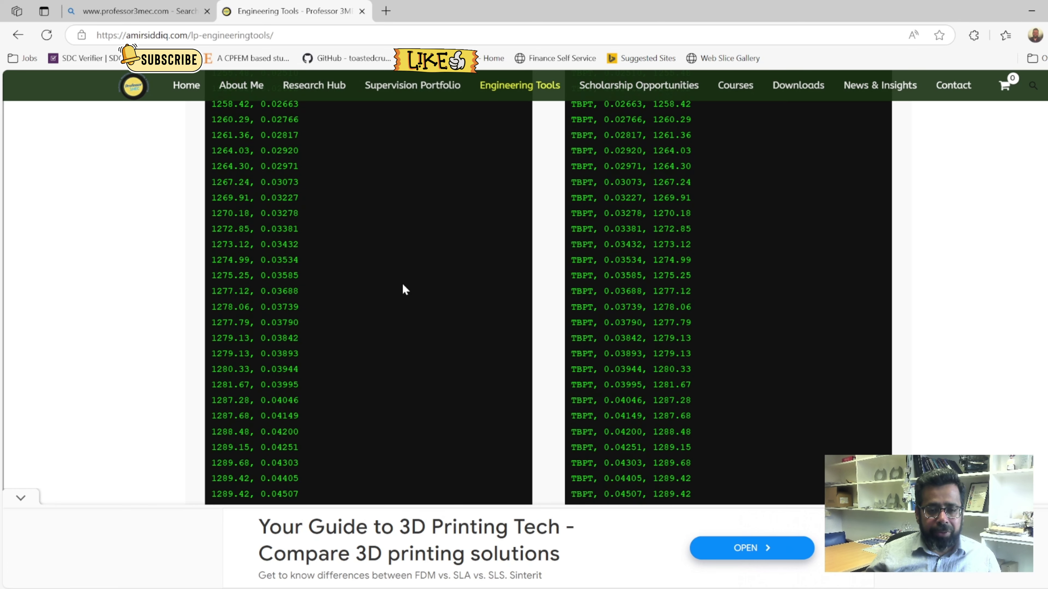
Step: Read the ABAQUS and ANSYS APDL instructions and compare them with the elastic and plastic data in the input cards
{"action": "scroll", "coordinate": [403, 286], "scroll_direction": "down", "scroll_amount": 6}
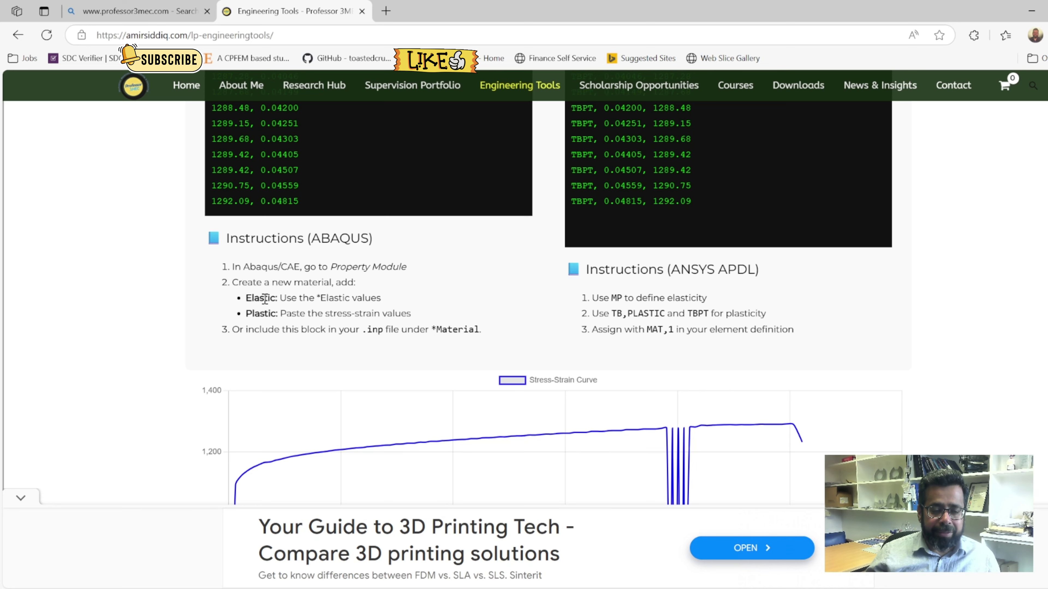
{"action": "scroll", "coordinate": [333, 285], "scroll_direction": "up", "scroll_amount": 20}
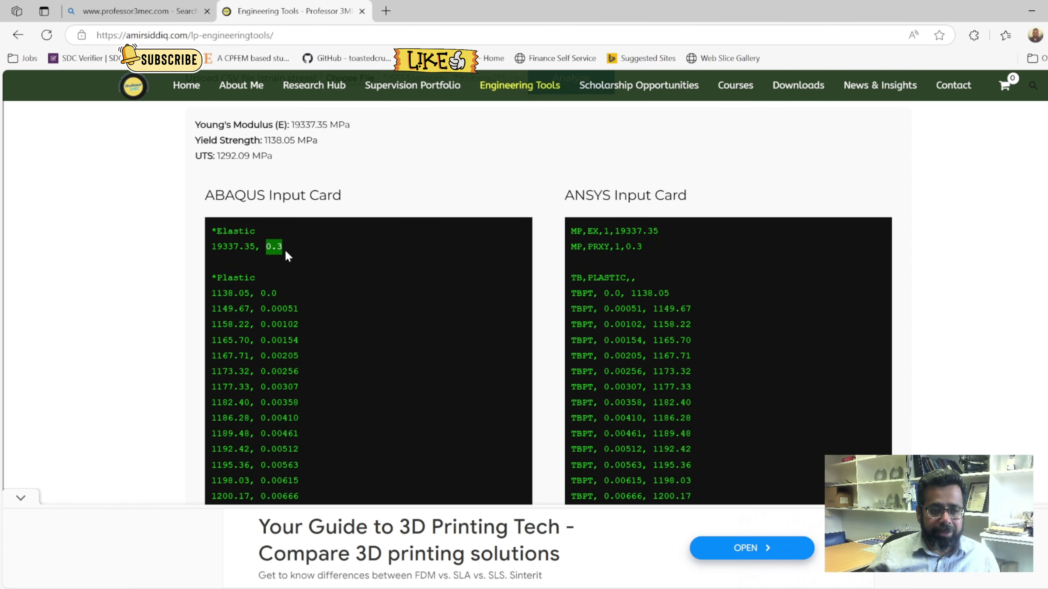
{"action": "scroll", "coordinate": [287, 256], "scroll_direction": "down", "scroll_amount": 20}
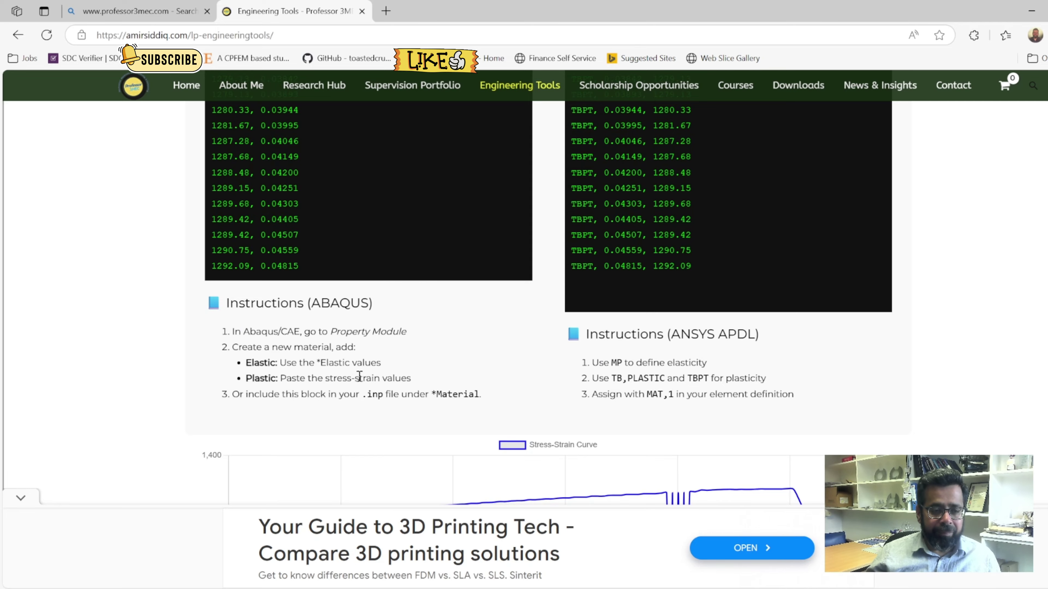
{"action": "scroll", "coordinate": [328, 297], "scroll_direction": "up", "scroll_amount": 20}
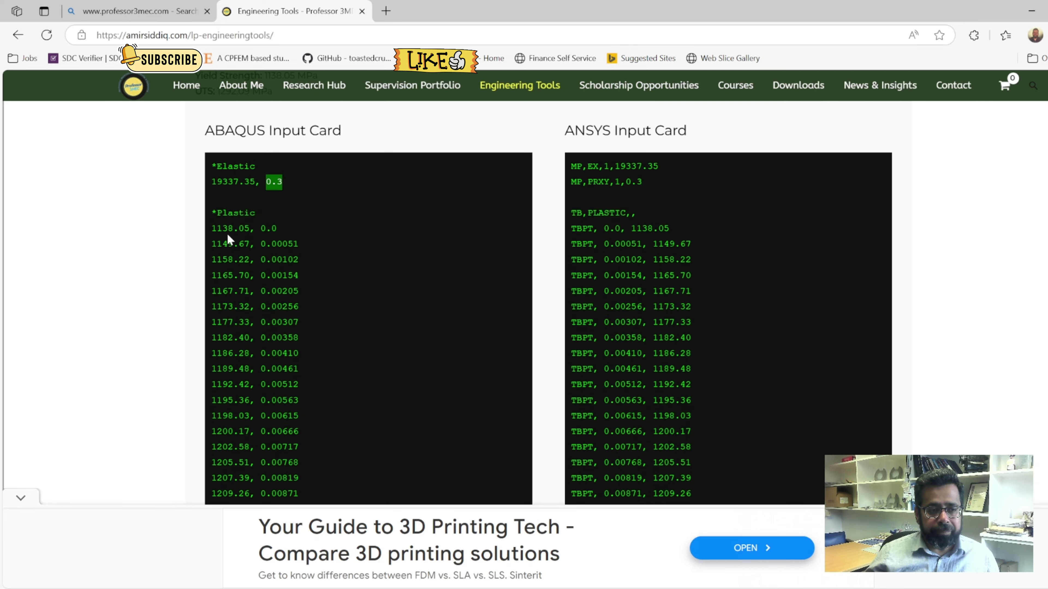
{"action": "scroll", "coordinate": [328, 379], "scroll_direction": "down", "scroll_amount": 20}
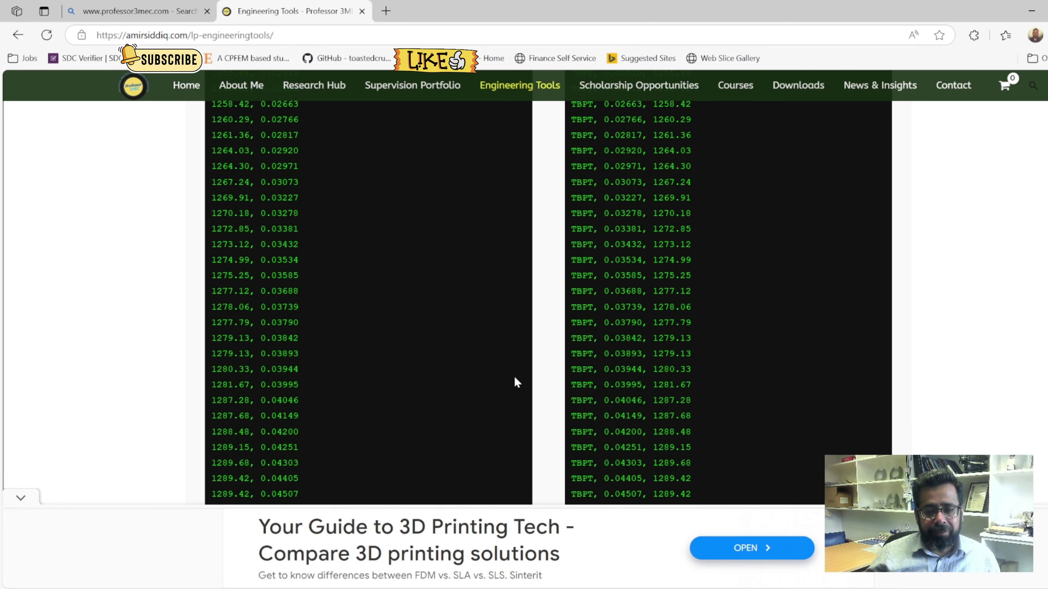
{"action": "scroll", "coordinate": [659, 388], "scroll_direction": "up", "scroll_amount": 20}
{"action": "scroll", "coordinate": [631, 248], "scroll_direction": "down", "scroll_amount": 2}
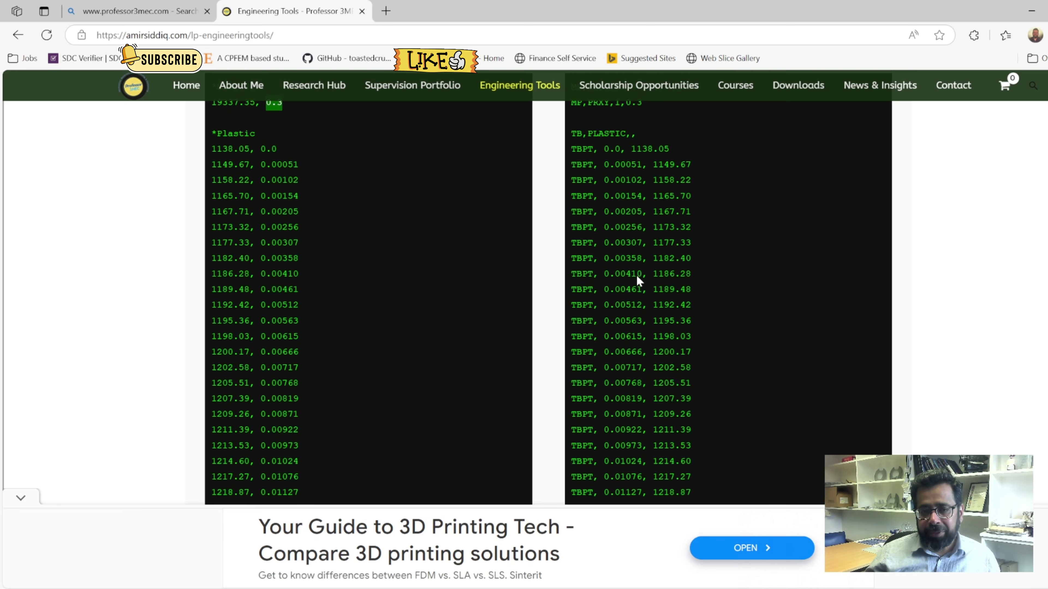
{"action": "scroll", "coordinate": [639, 281], "scroll_direction": "down", "scroll_amount": 15}
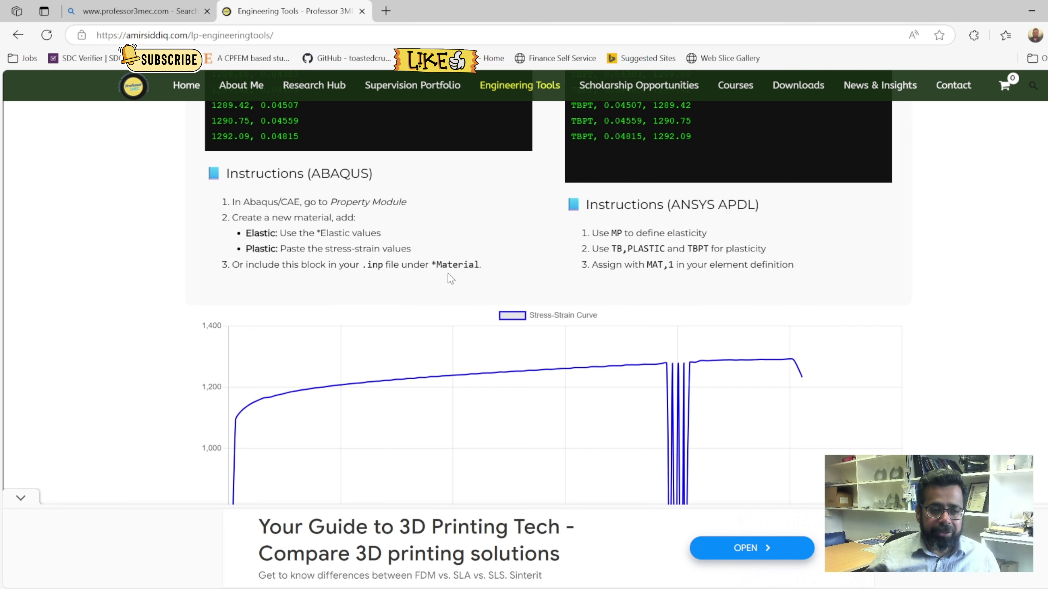
Step: Examine the plotted stress-strain curve below the instructions, including the sharp dips in its plastic region
{"action": "scroll", "coordinate": [462, 281], "scroll_direction": "down", "scroll_amount": 5}
{"action": "scroll", "coordinate": [536, 289], "scroll_direction": "up", "scroll_amount": 2}
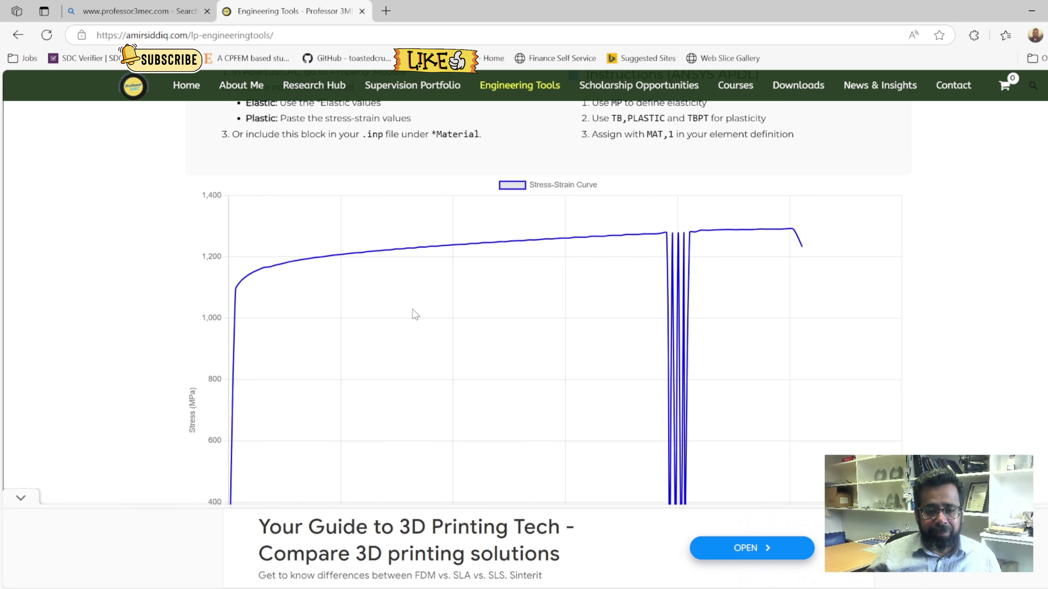
{"action": "scroll", "coordinate": [415, 314], "scroll_direction": "down", "scroll_amount": 3}
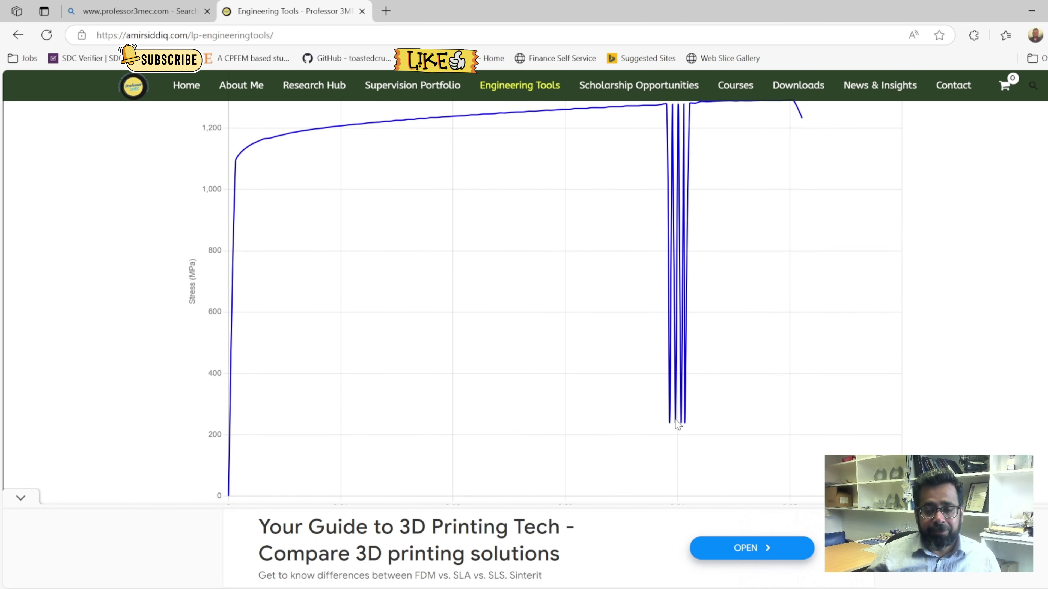
{"action": "scroll", "coordinate": [615, 370], "scroll_direction": "up", "scroll_amount": 3}
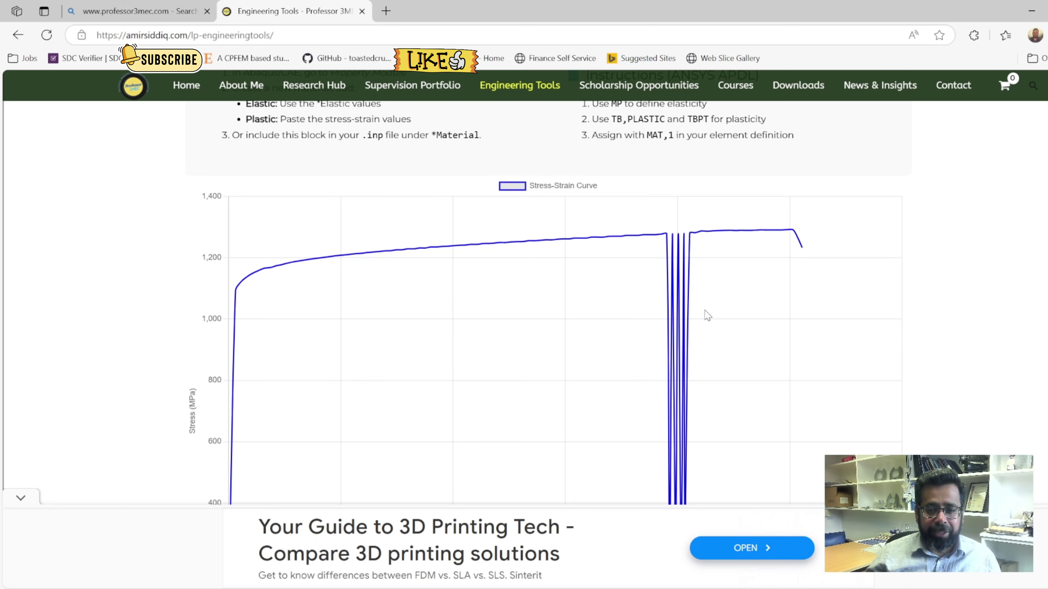
{"action": "scroll", "coordinate": [640, 268], "scroll_direction": "up", "scroll_amount": 6}
{"action": "scroll", "coordinate": [727, 393], "scroll_direction": "down", "scroll_amount": 6}
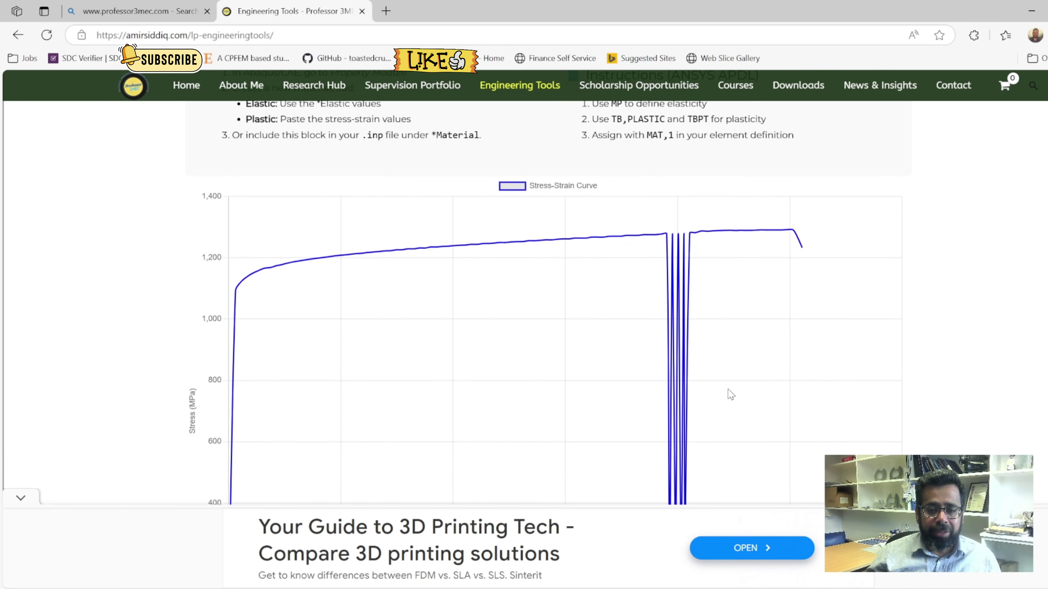
Step: Return to the Stress-Strain Curve Analyser's description and check the calculated properties above the input cards
{"action": "scroll", "coordinate": [495, 273], "scroll_direction": "up", "scroll_amount": 2}
{"action": "scroll", "coordinate": [443, 279], "scroll_direction": "up", "scroll_amount": 20}
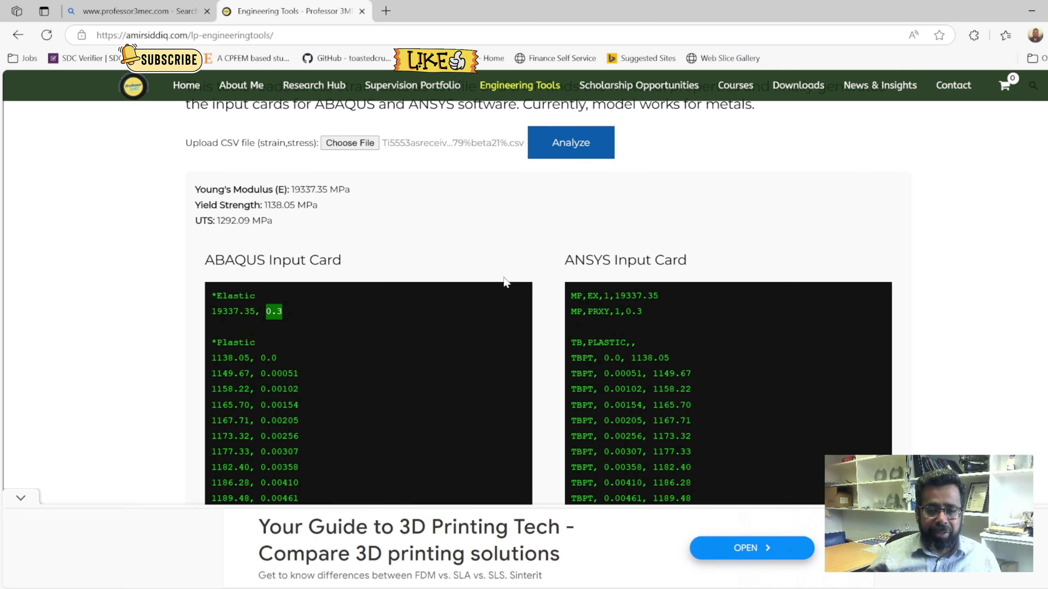
{"action": "scroll", "coordinate": [506, 282], "scroll_direction": "up", "scroll_amount": 2}
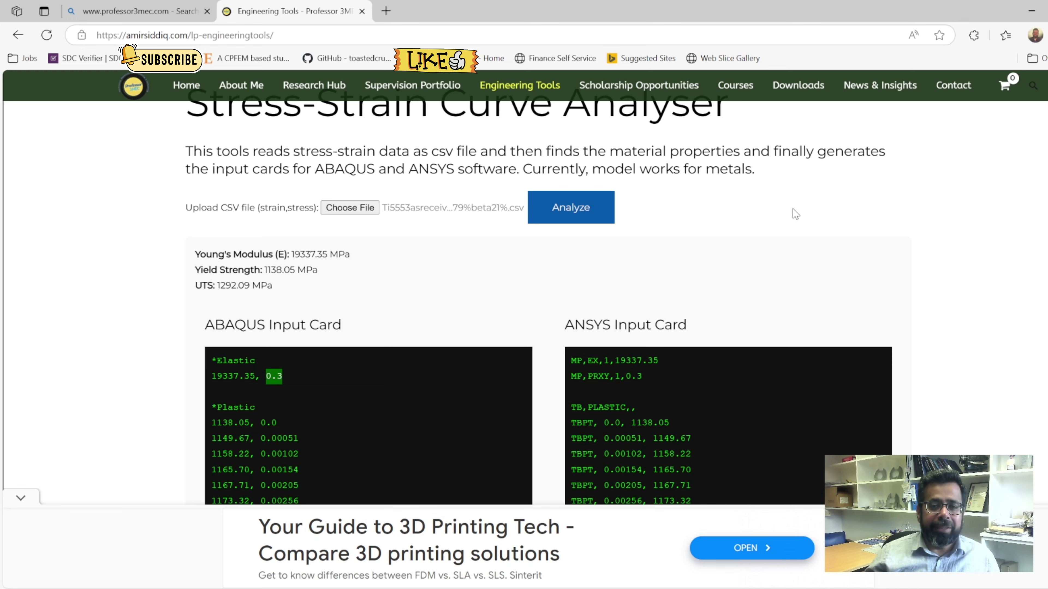
{"action": "scroll", "coordinate": [798, 239], "scroll_direction": "up", "scroll_amount": 5}
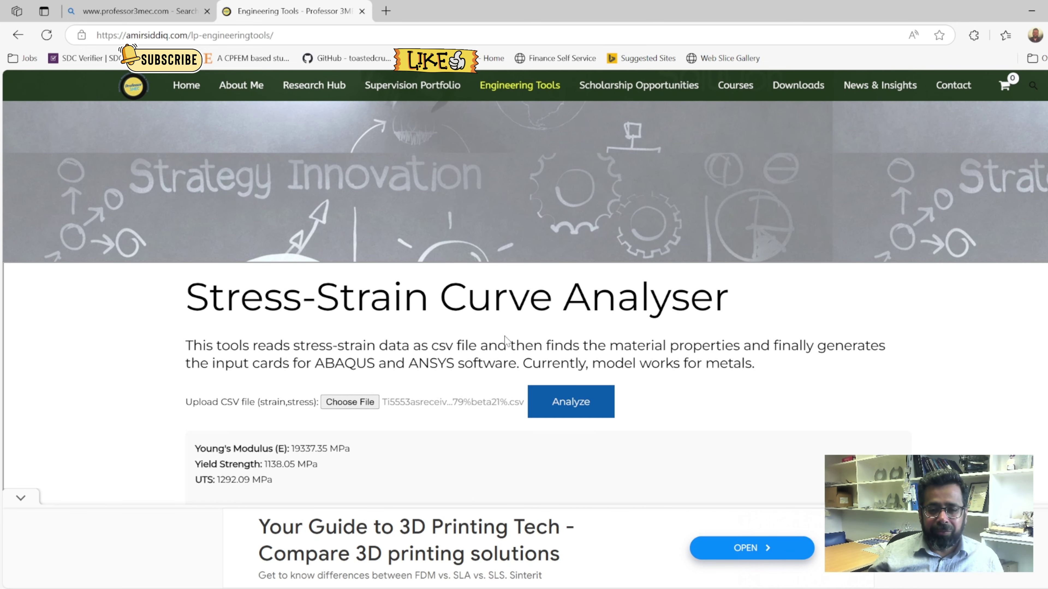
{"action": "scroll", "coordinate": [503, 332], "scroll_direction": "down", "scroll_amount": 2}
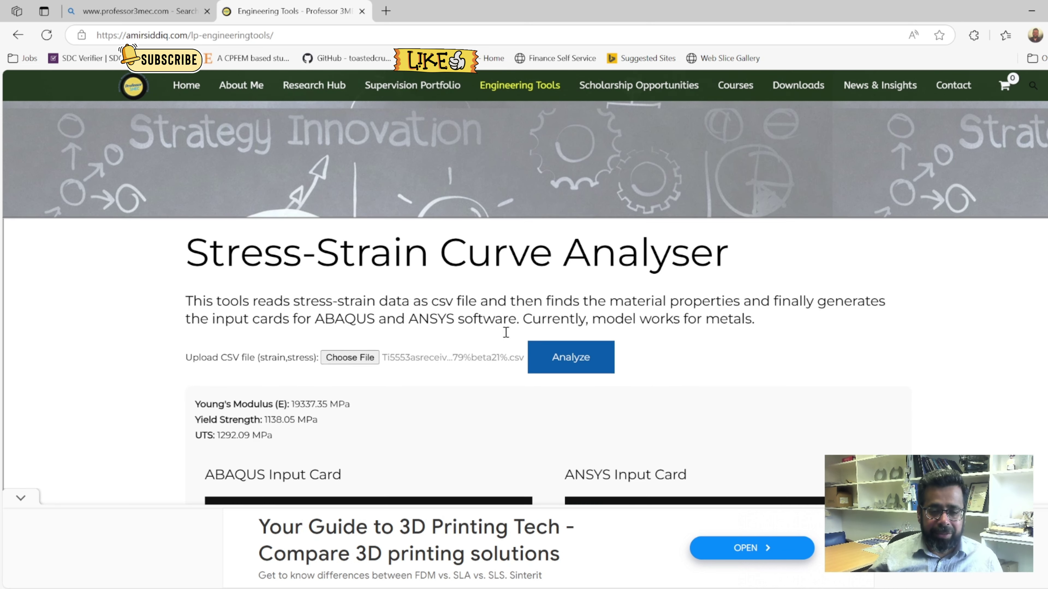